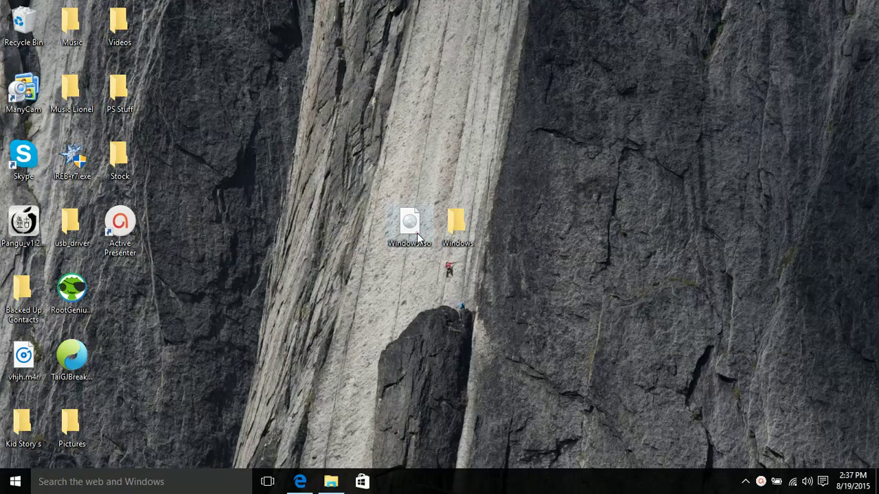
Step: Move Windows.iso into the left desktop icon column and shift the Windows folder slightly left
left_click_drag(411, 225, 123, 300)
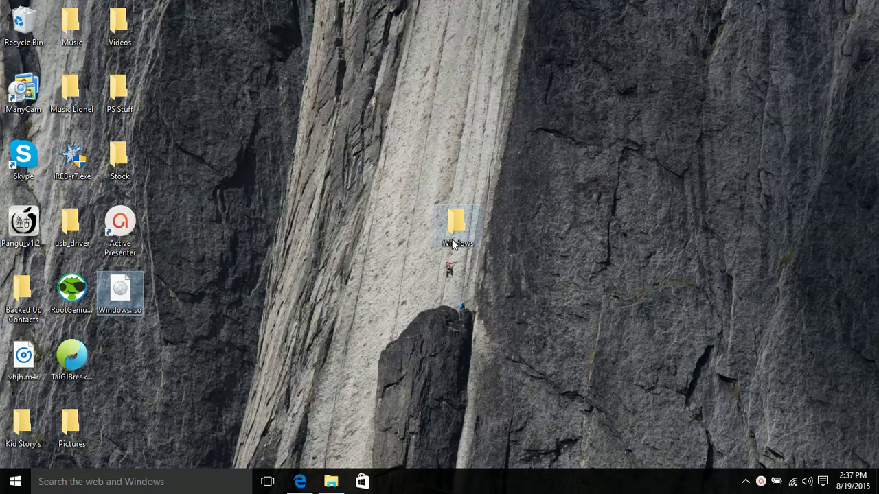
left_click_drag(453, 244, 406, 244)
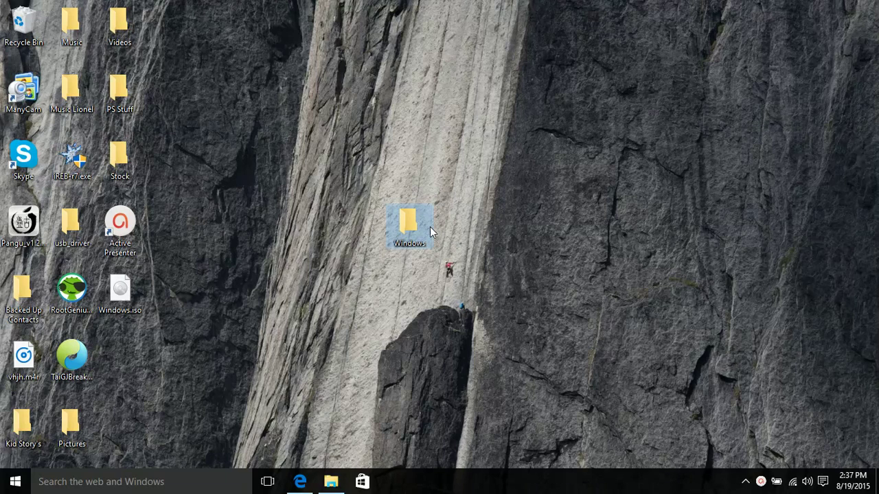
mouse_move(430, 227)
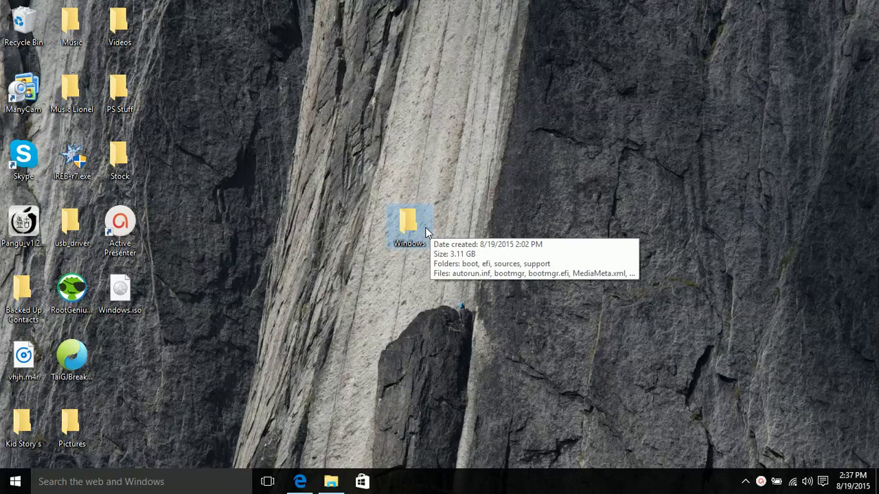
Step: Open the Windows folder and pick setup.exe to run the installer
double_click(422, 228)
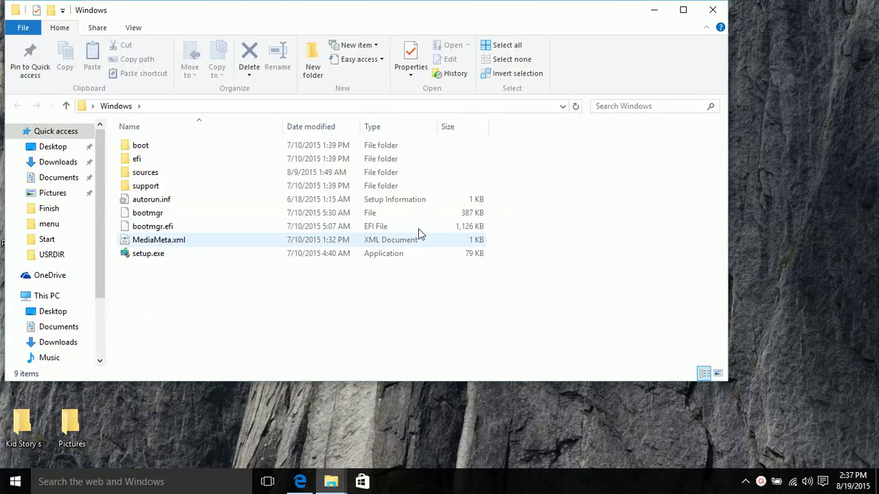
left_click(364, 256)
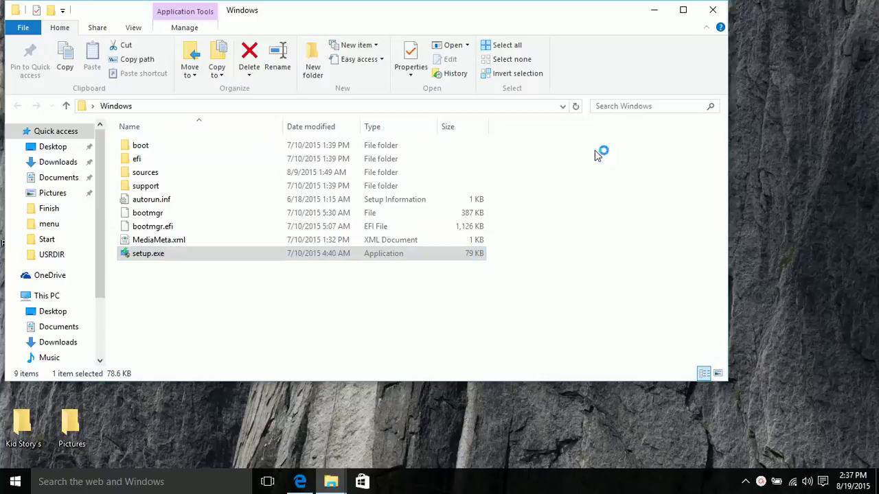
Step: Drag the Windows folder into the left desktop icon column while Setup prepares
left_click(715, 8)
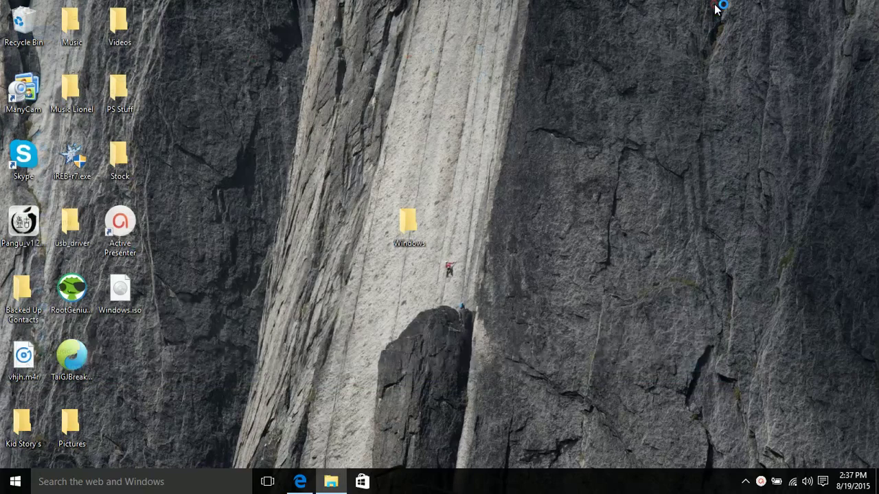
left_click_drag(410, 220, 136, 329)
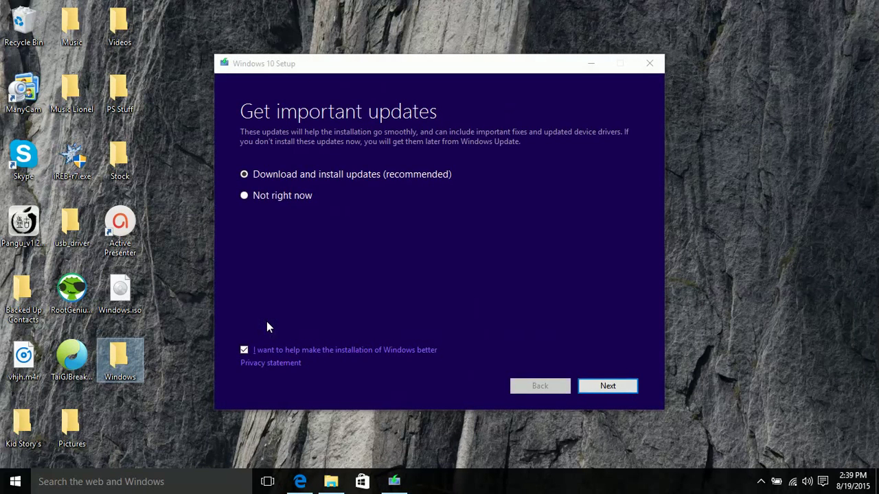
Step: Accept downloading updates so Setup moves on to checking for updates
left_click(595, 383)
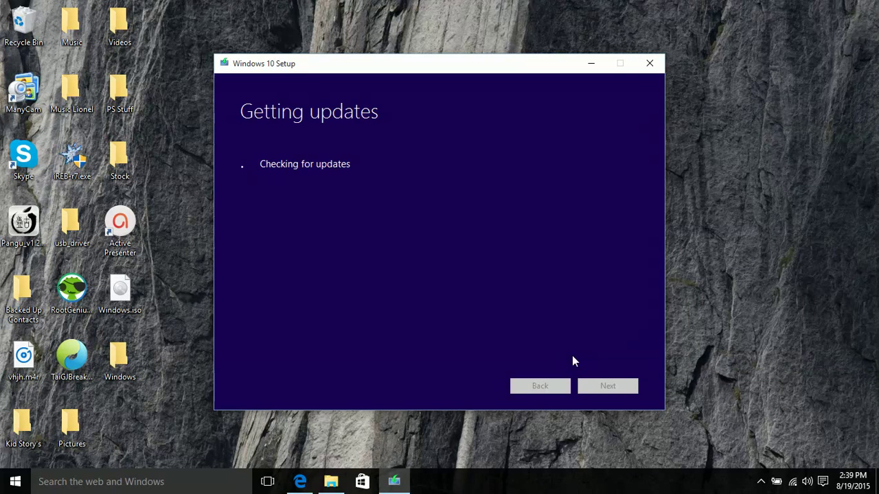
Step: Quit Windows 10 Setup, confirm with Yes, and nudge the window while it cleans up
left_click(662, 71)
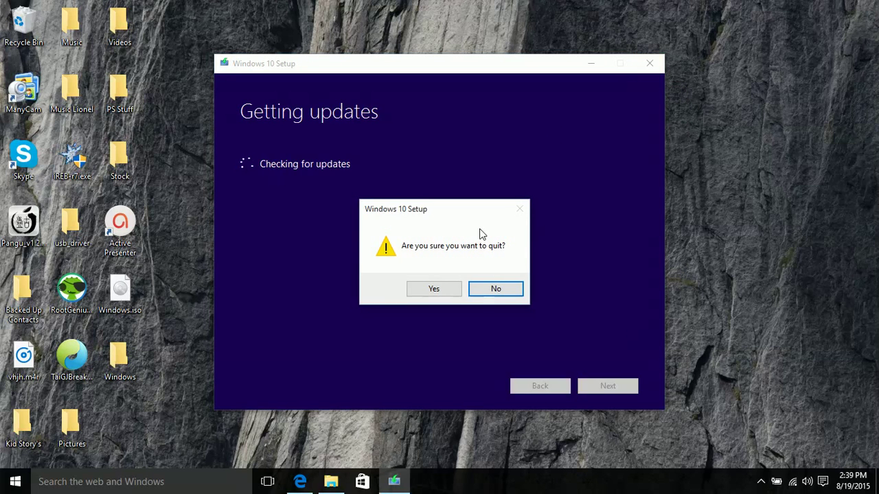
left_click(447, 292)
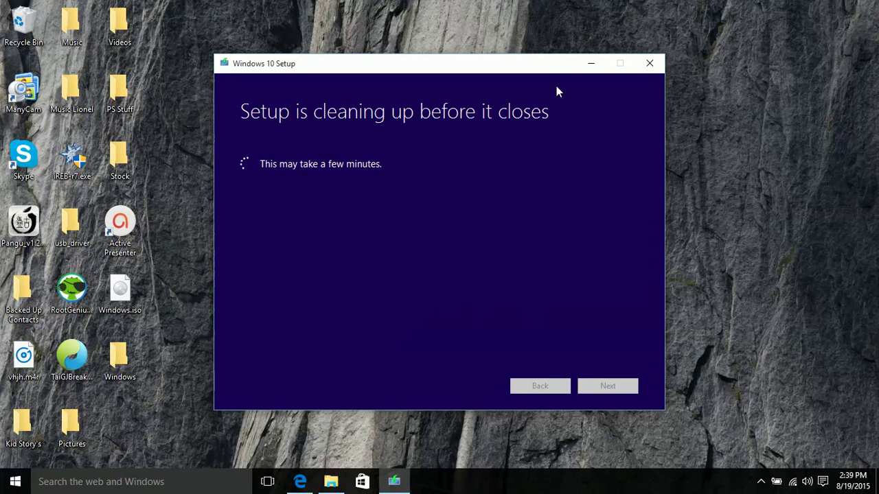
mouse_move(532, 67)
left_mouse_down()
mouse_move(578, 75)
mouse_move(576, 50)
mouse_move(592, 47)
mouse_move(533, 53)
mouse_move(522, 69)
left_mouse_up()
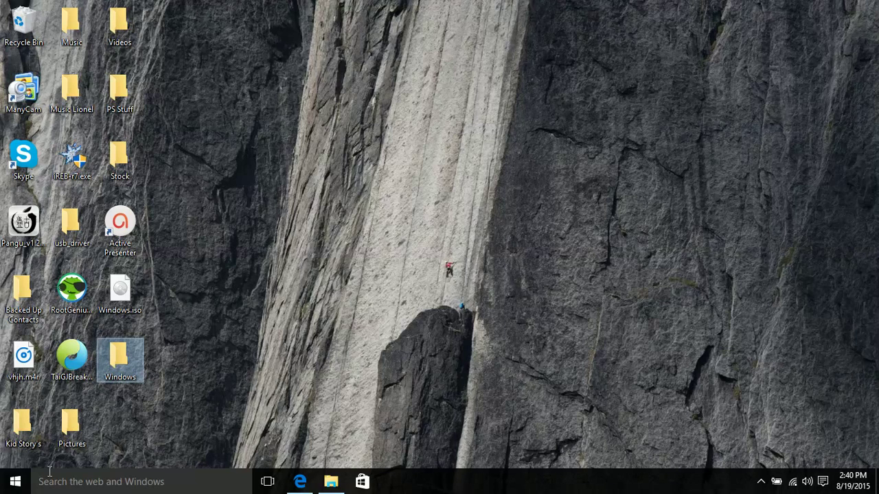
Step: Open the Start menu, trim its height slightly, and widen it
left_click(25, 485)
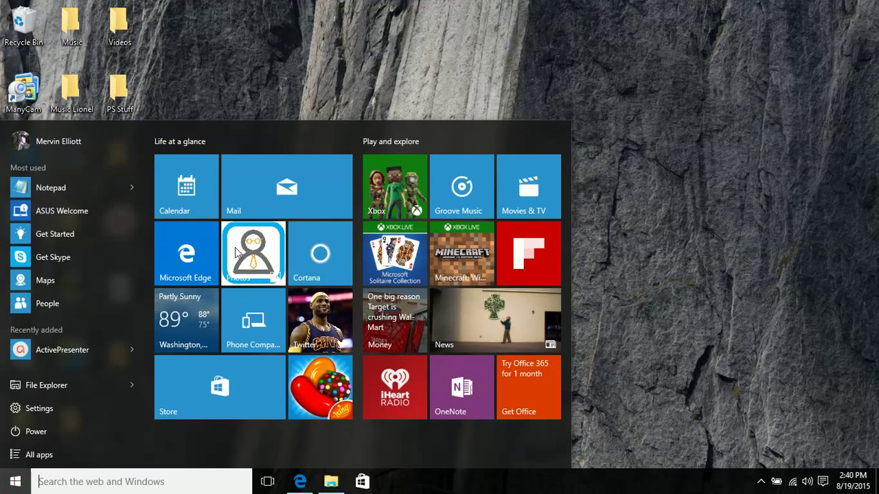
mouse_move(303, 121)
left_mouse_down()
mouse_move(303, 74)
mouse_move(299, 153)
mouse_move(299, 121)
left_mouse_up()
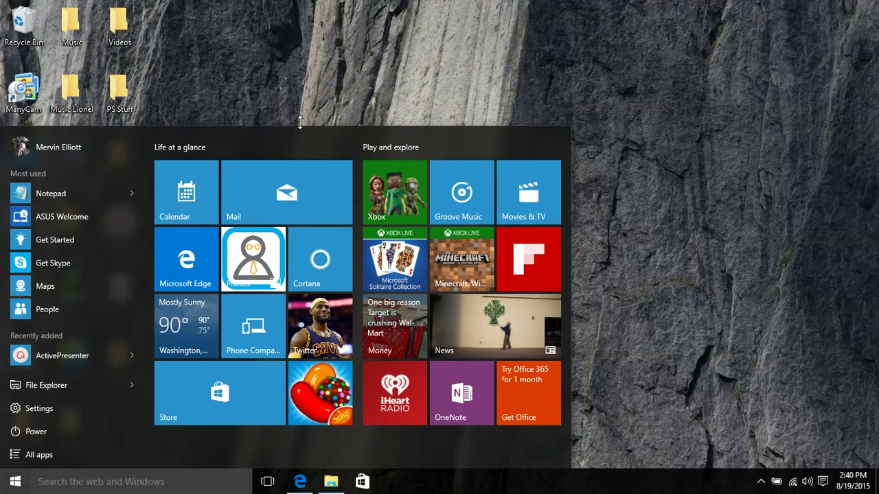
left_click_drag(568, 239, 824, 260)
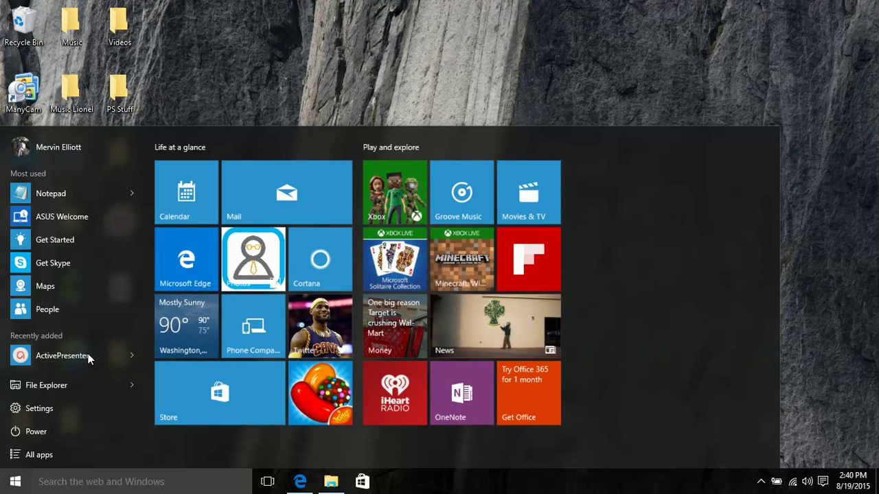
Step: Check ActivePresenter's options, narrow Start back, then show and dismiss the Win+X menu
right_click(81, 351)
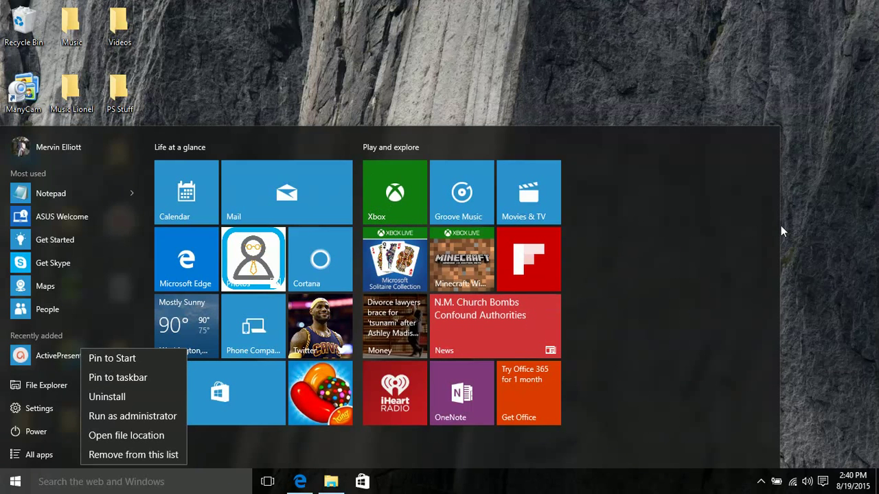
left_click_drag(781, 226, 586, 242)
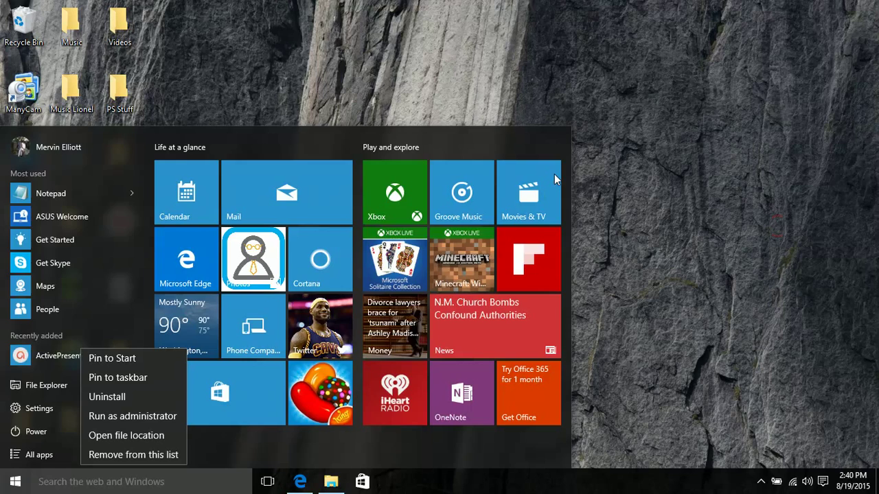
left_click(626, 204)
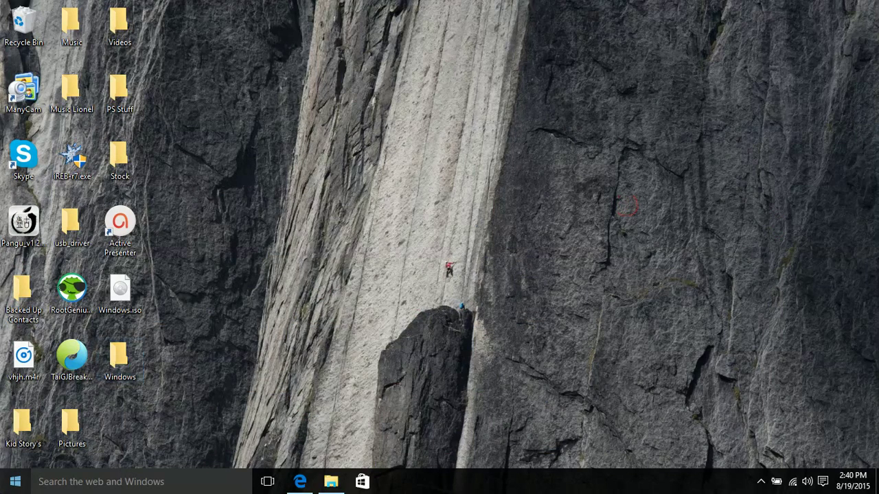
right_click(5, 487)
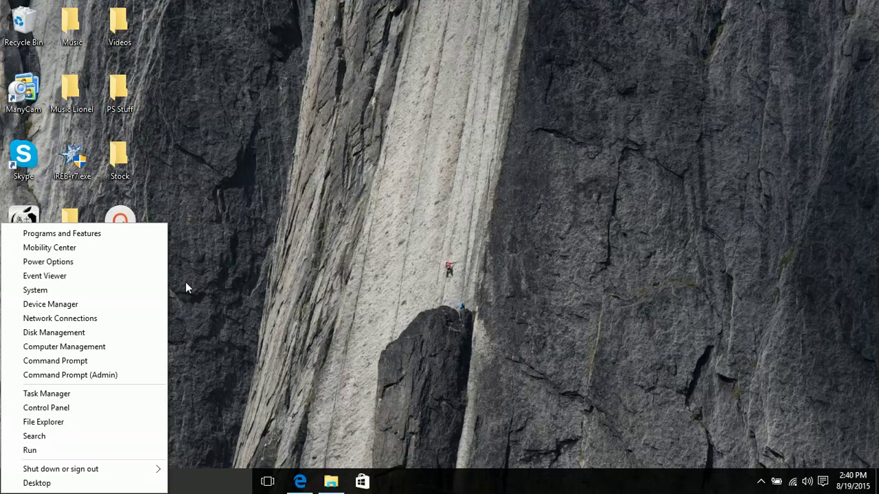
left_click(294, 289)
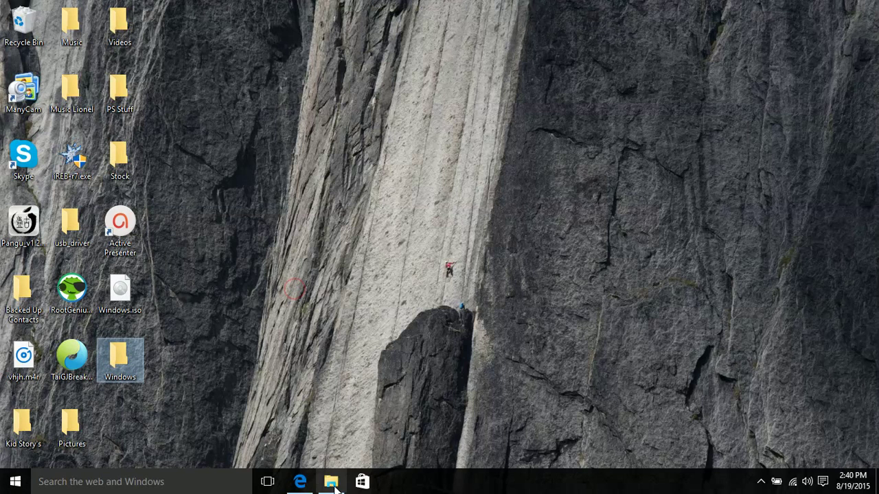
Step: Review Action Center's notifications and quick actions, then launch All settings
left_click(819, 484)
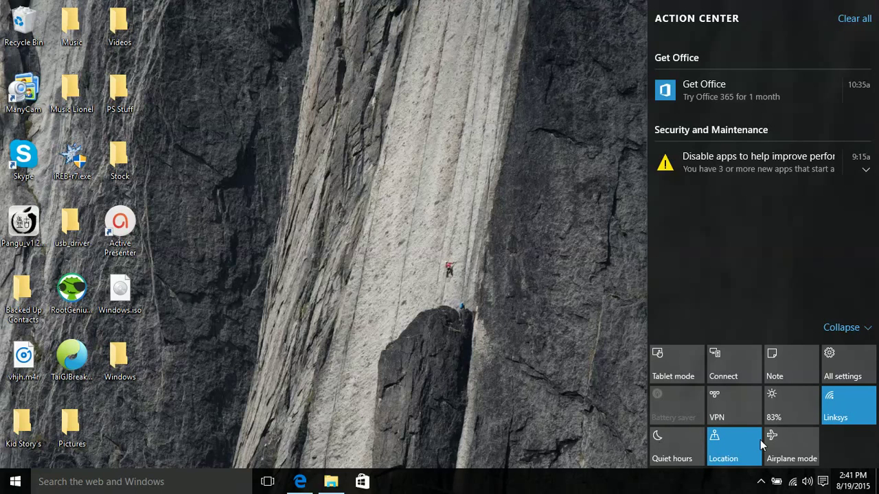
left_click(834, 352)
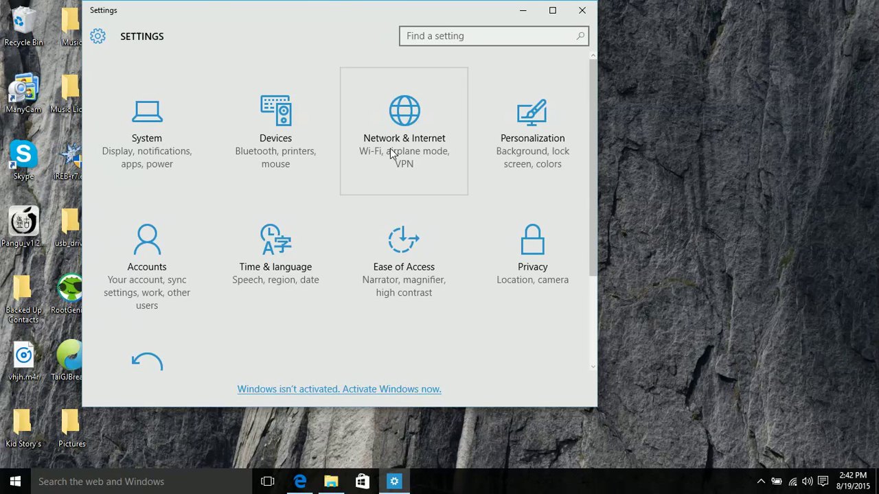
Step: Check Update & security's For developers page showing Developer mode on, then close Settings
left_click(197, 336)
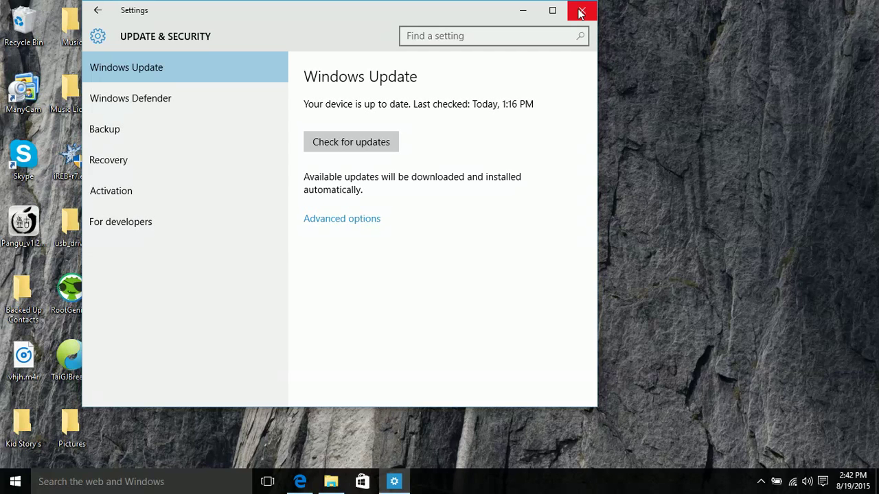
left_click(225, 231)
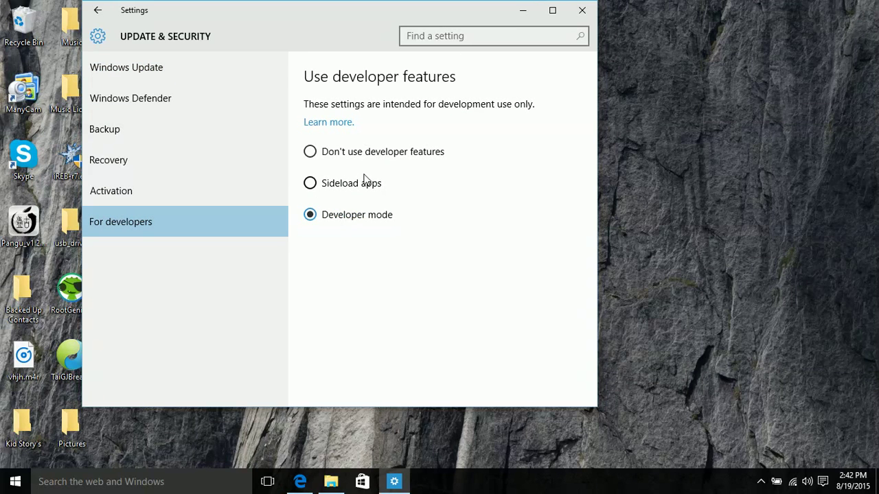
left_click(587, 12)
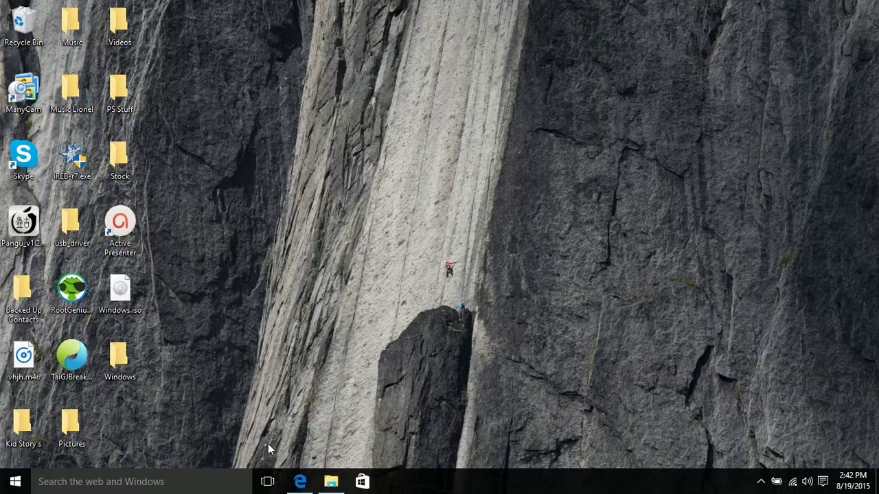
Step: Restore Edge, close the ROBOTS WITH MUSTACHE tab, and add a new tab
left_click(300, 482)
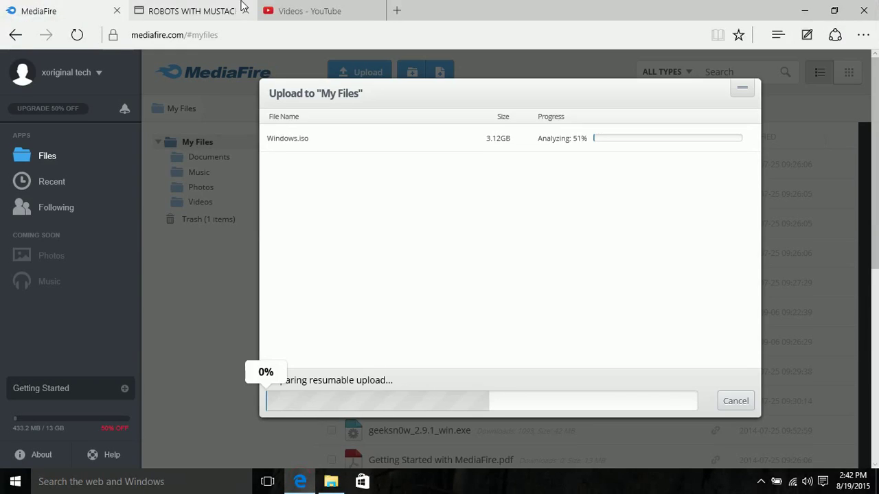
left_click(244, 11)
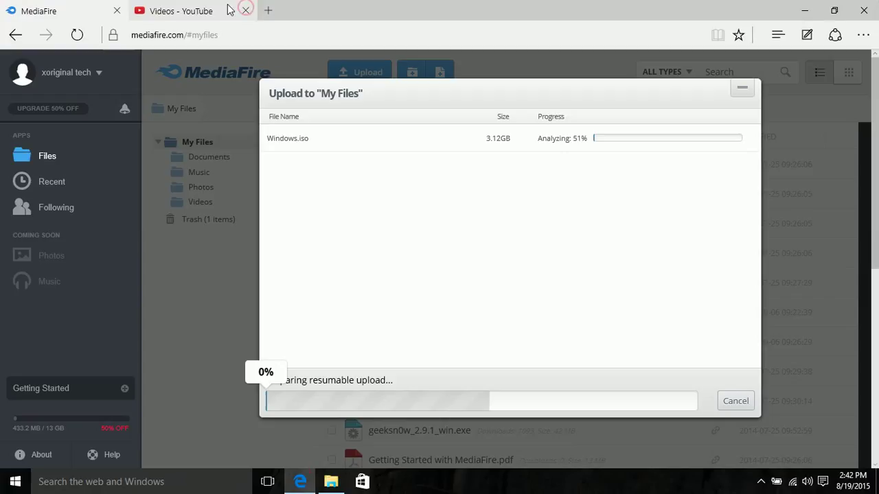
left_click(265, 11)
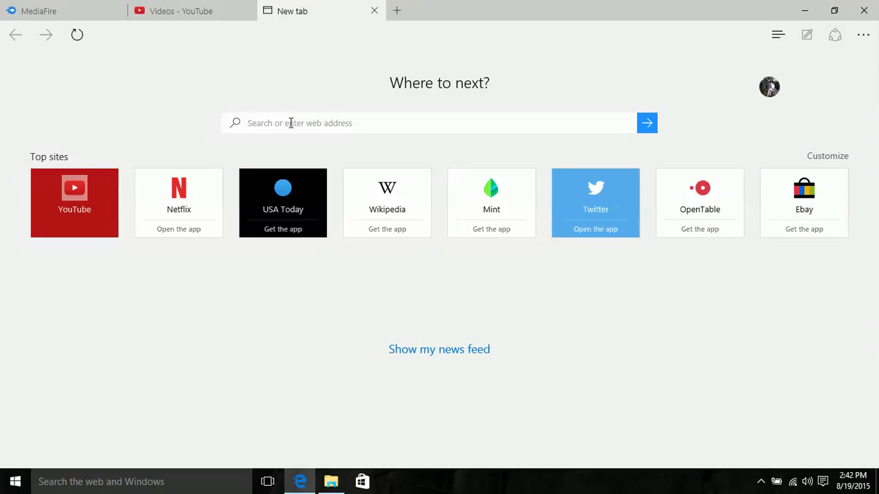
Step: Switch to the YouTube videos tab, open its guide panel, then close that tab
left_click(222, 10)
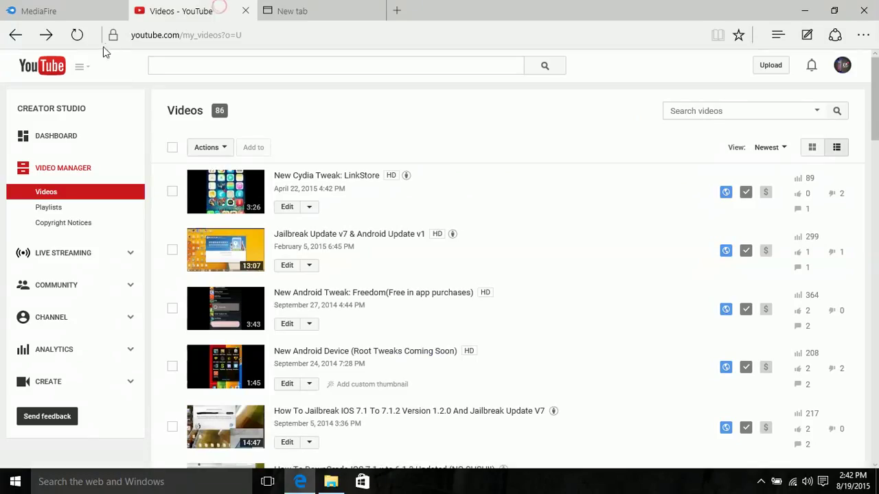
left_click(81, 68)
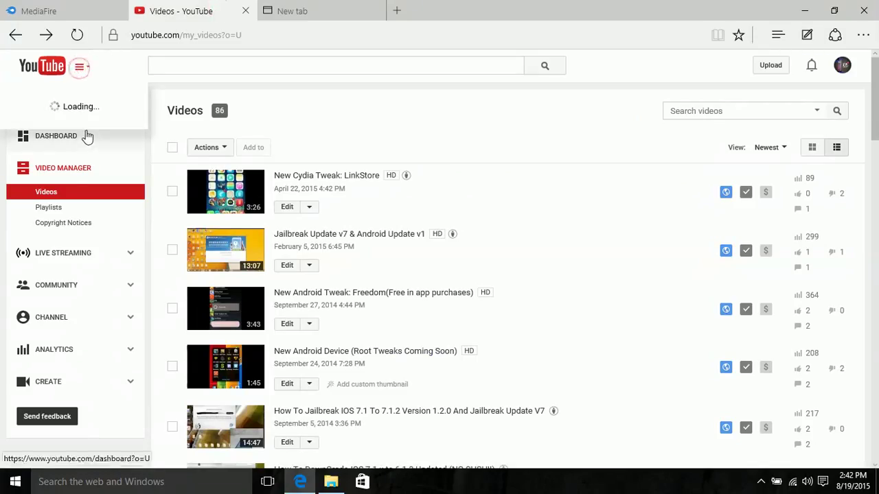
left_click(87, 66)
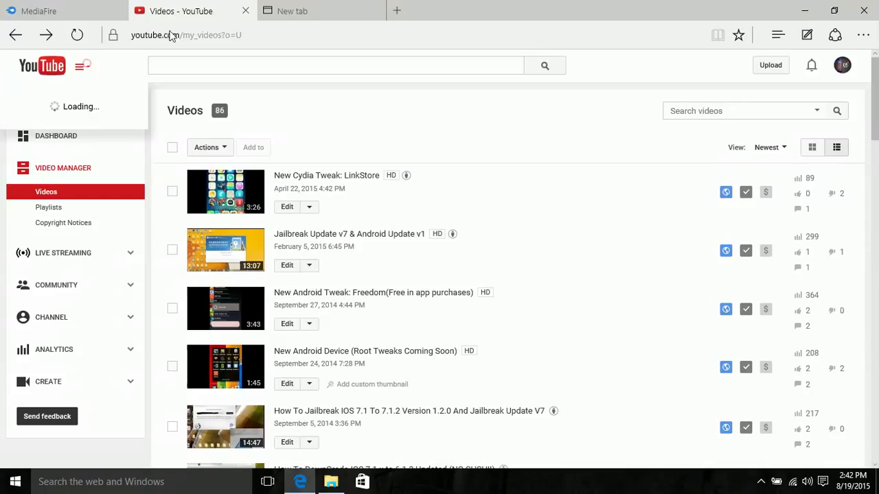
left_click(245, 12)
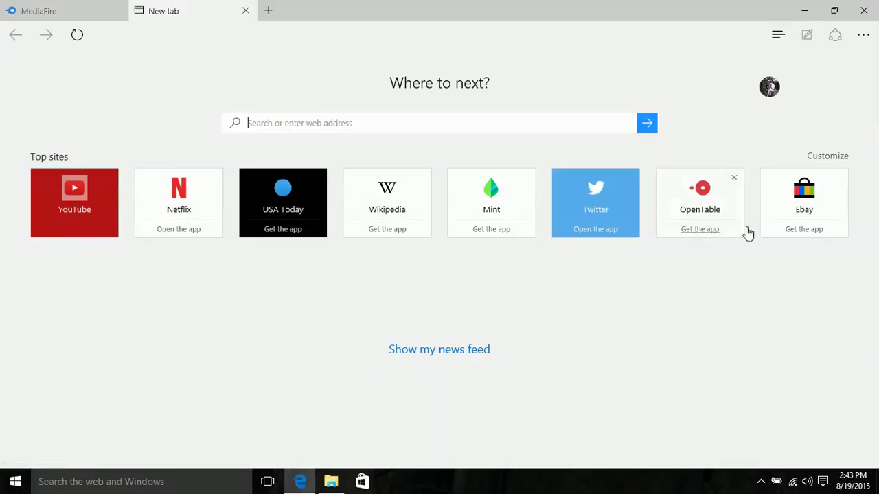
left_click(473, 123)
type("w")
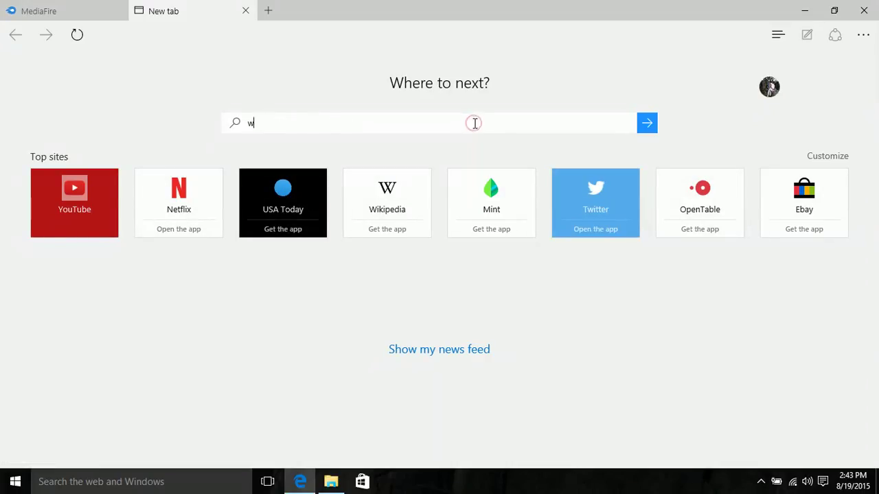
type("ww.go")
key("Return")
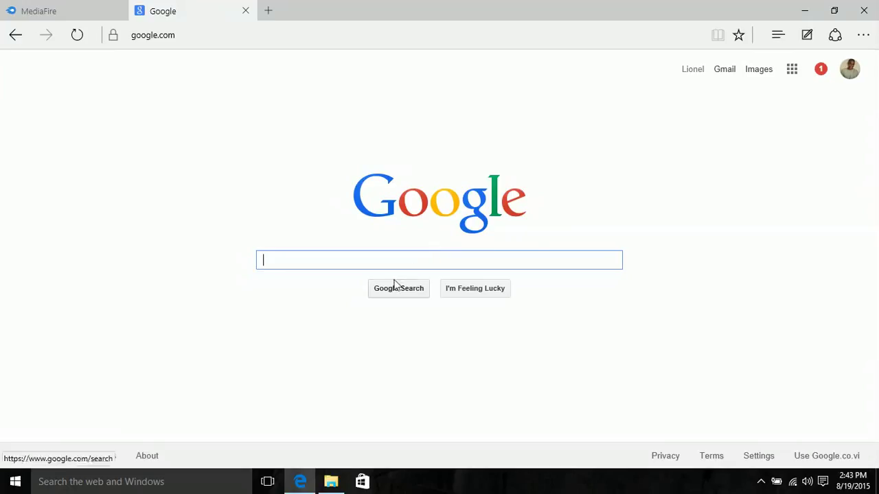
left_click(812, 12)
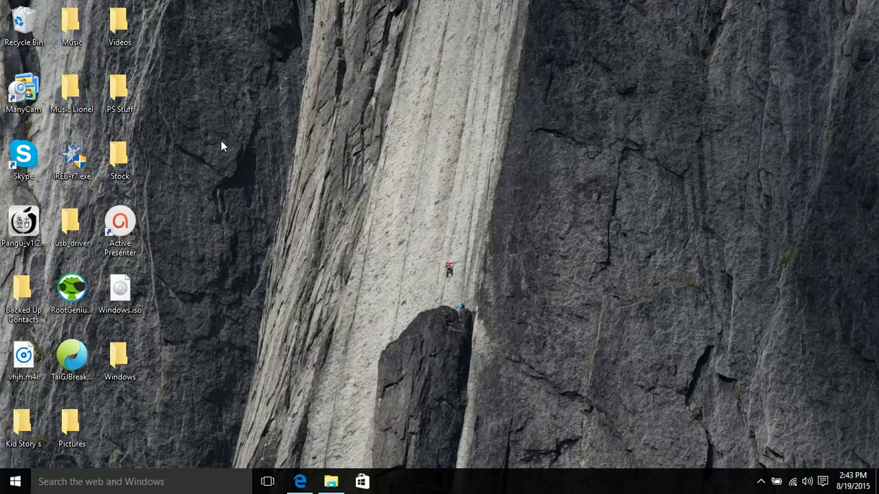
double_click(119, 357)
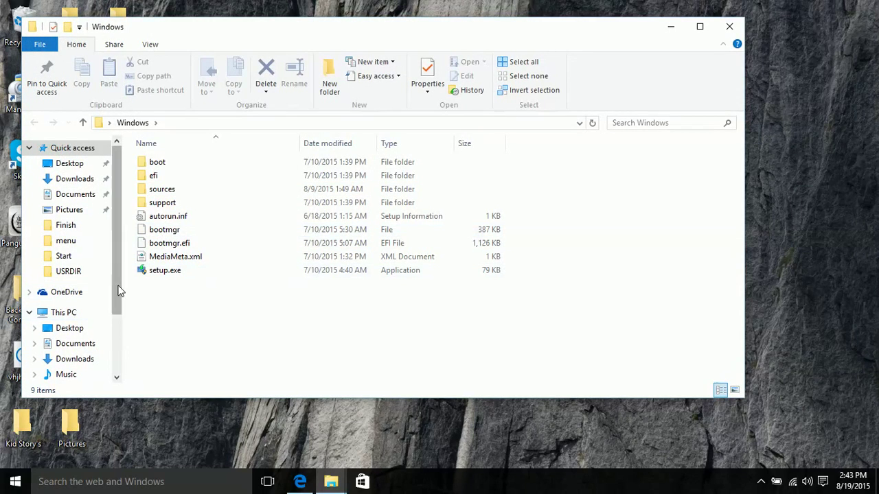
mouse_move(117, 295)
left_mouse_down()
mouse_move(118, 313)
mouse_move(116, 288)
left_mouse_up()
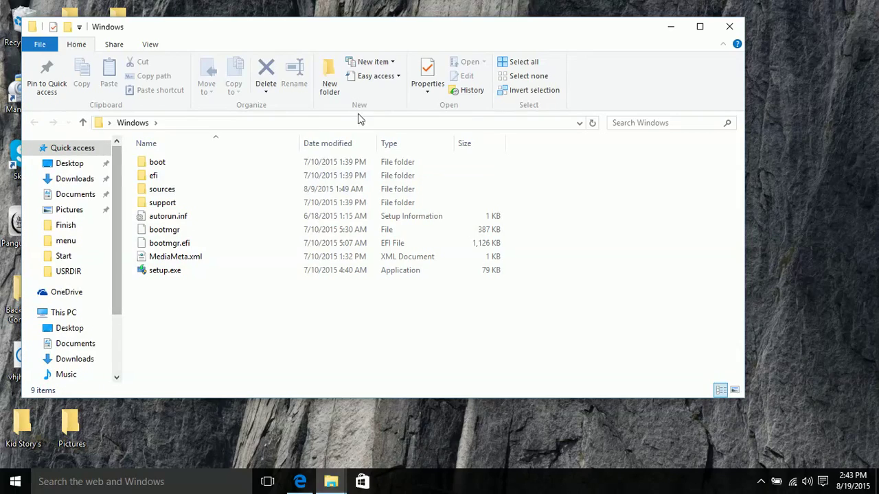
left_click(729, 27)
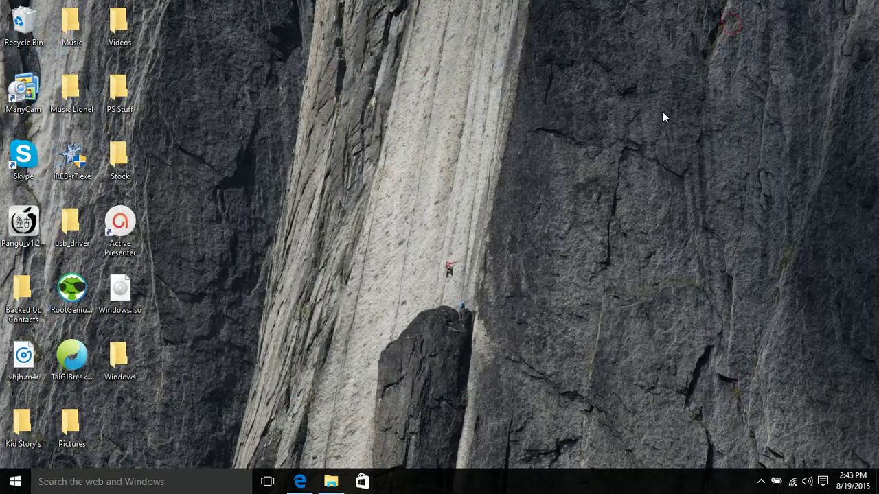
left_click(362, 481)
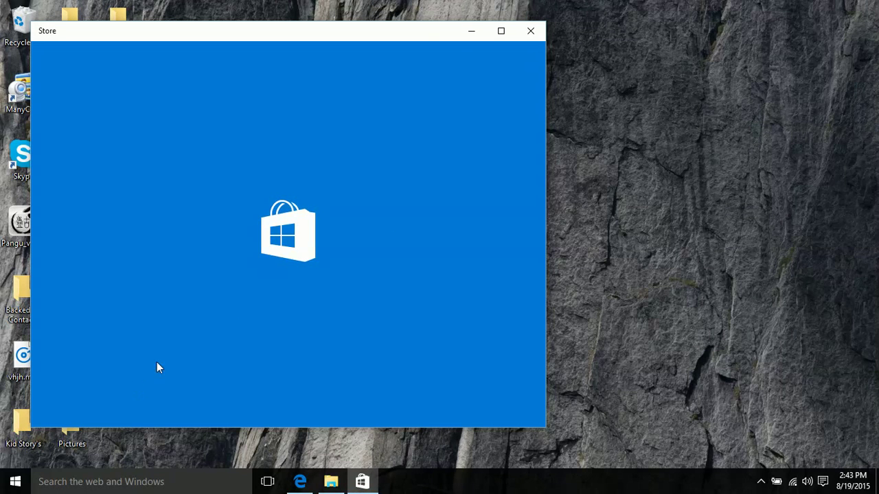
left_click_drag(425, 45, 566, 30)
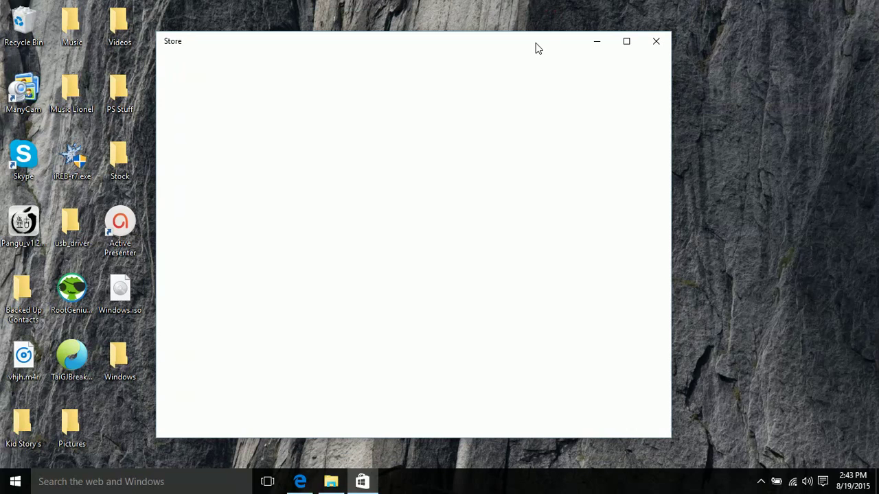
left_click(655, 41)
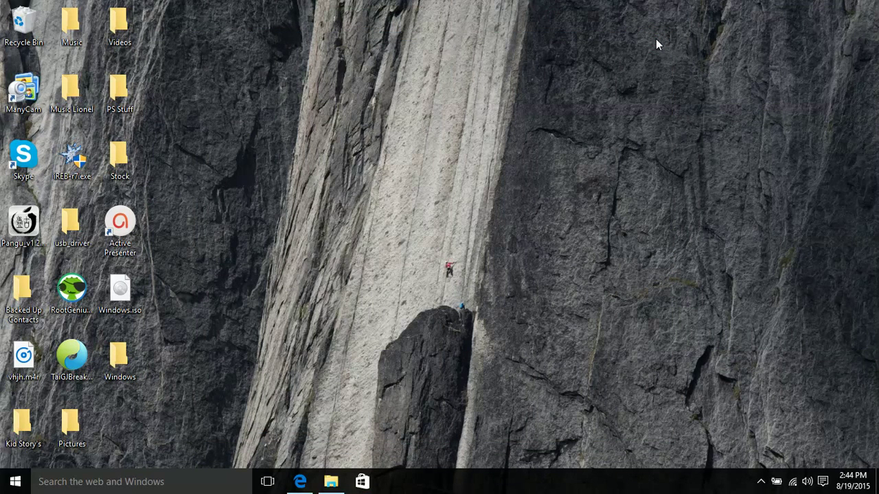